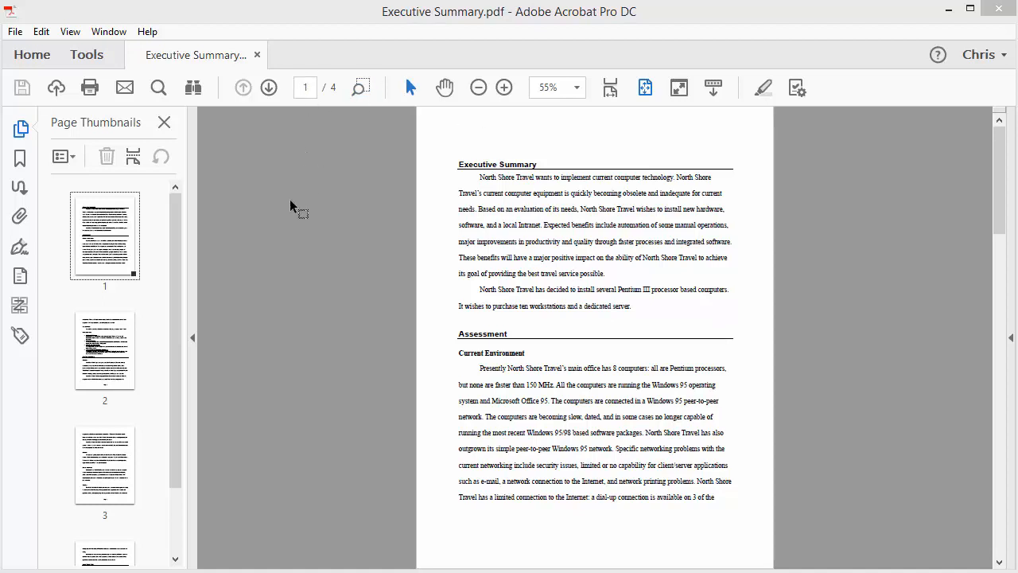
Step: Export the PDF as a Word document named Executive Summary.docx on the Desktop, replacing the existing file
left_click(20, 158)
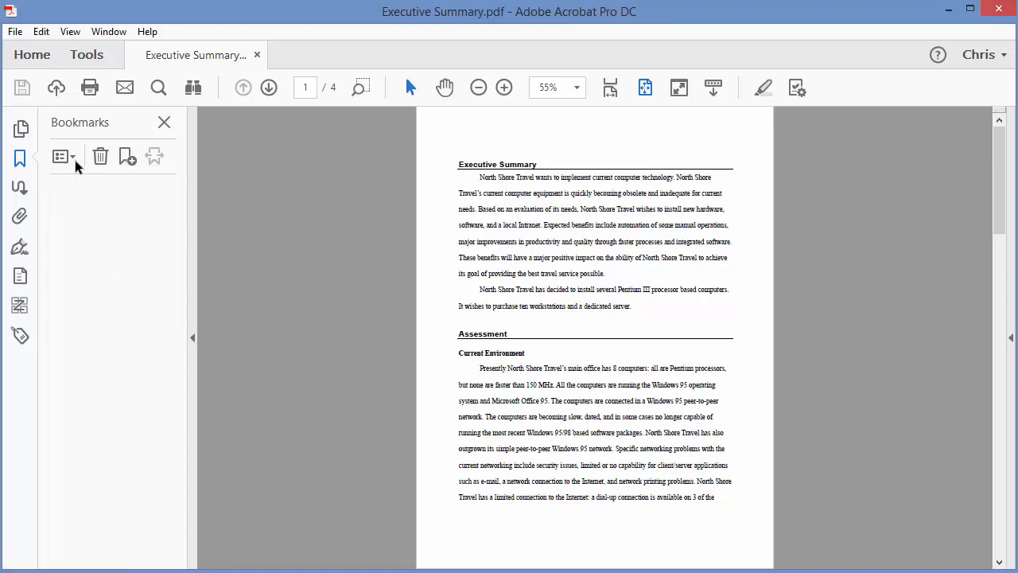
left_click(16, 34)
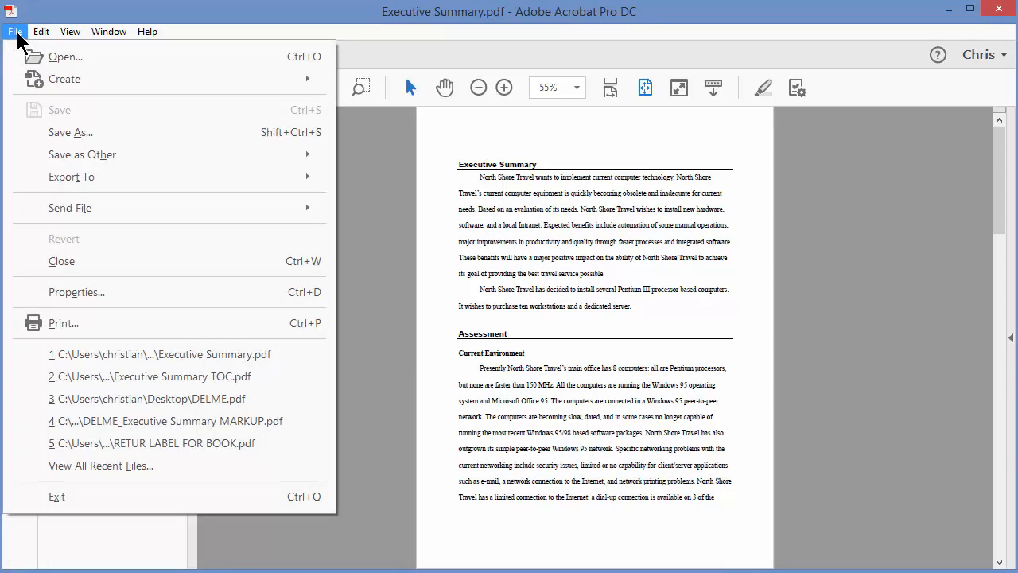
mouse_move(101, 185)
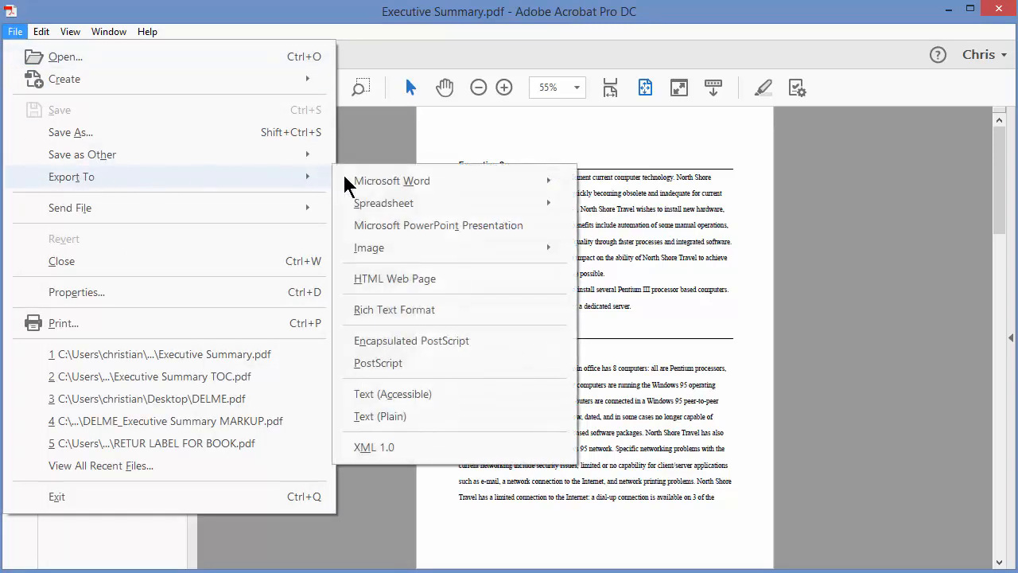
mouse_move(346, 182)
left_click(624, 189)
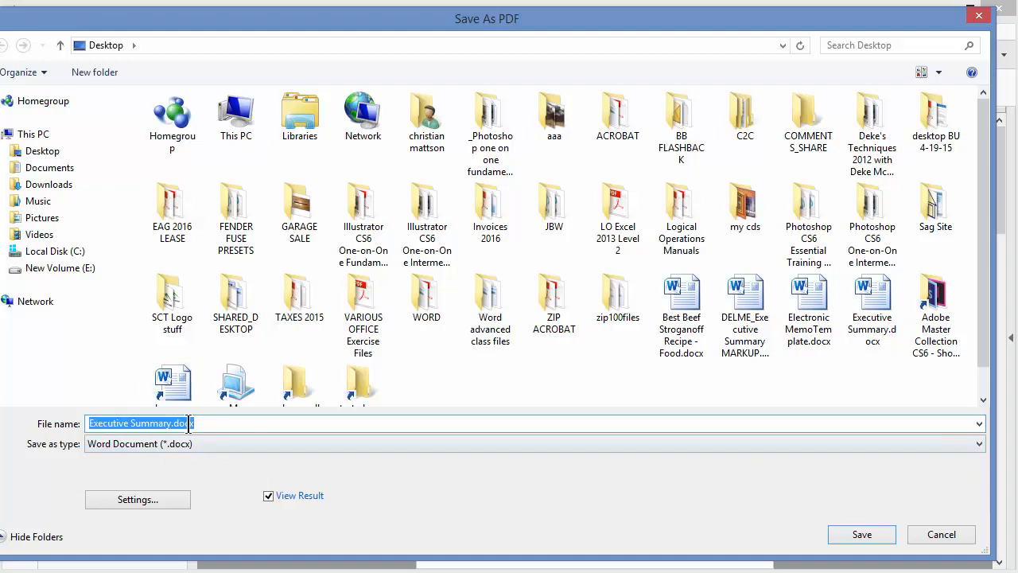
left_click(859, 533)
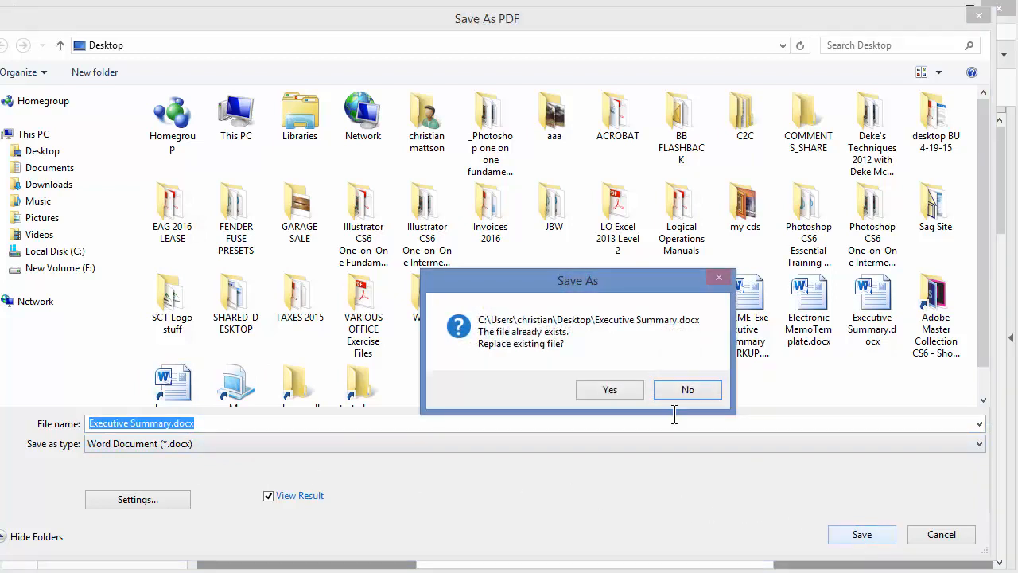
left_click(609, 389)
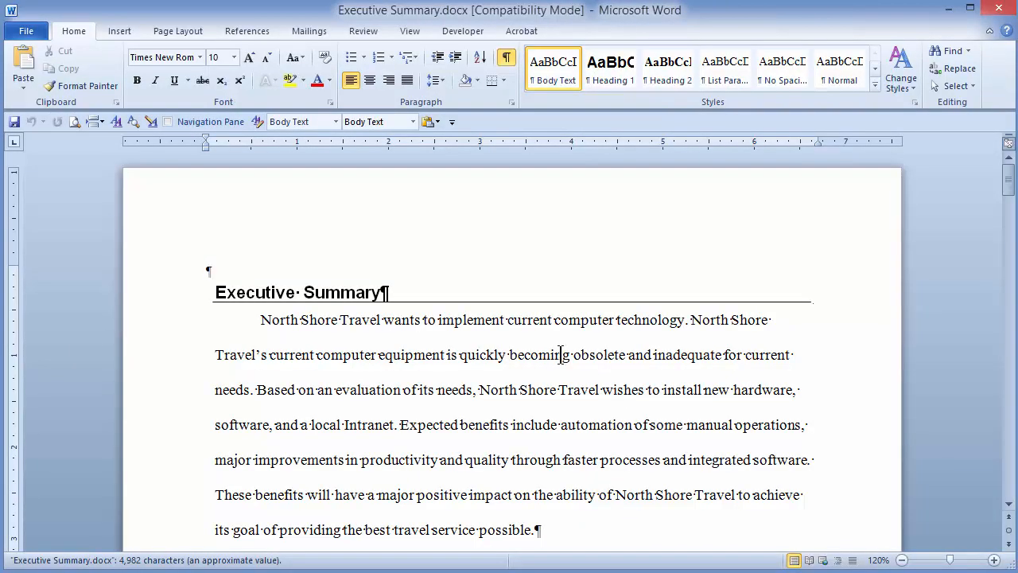
Step: Show the Styles pane and check the styles of the opening paragraph and the Executive Summary, Current Environment and Assessment headings
left_click(415, 320)
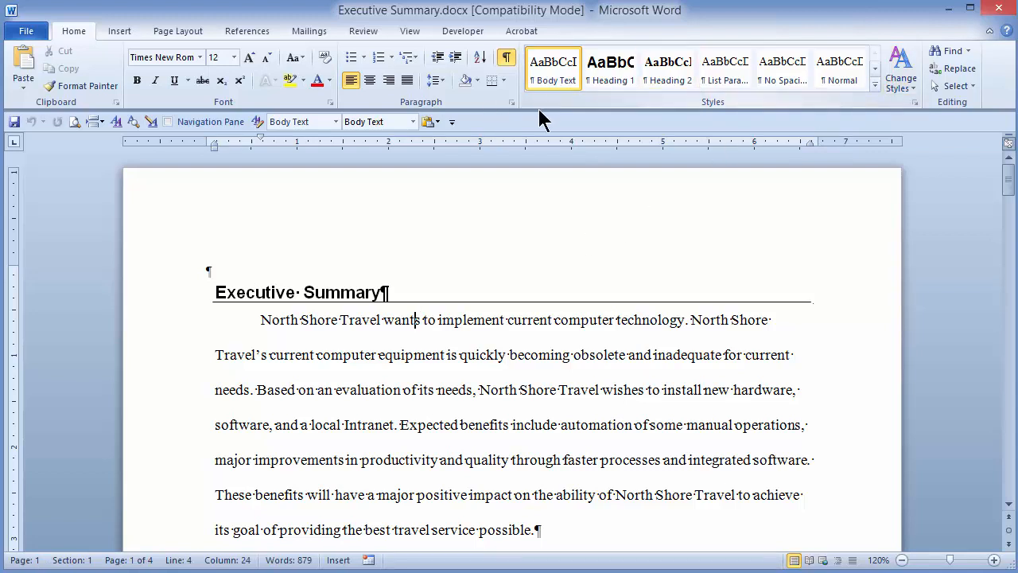
left_click(916, 103)
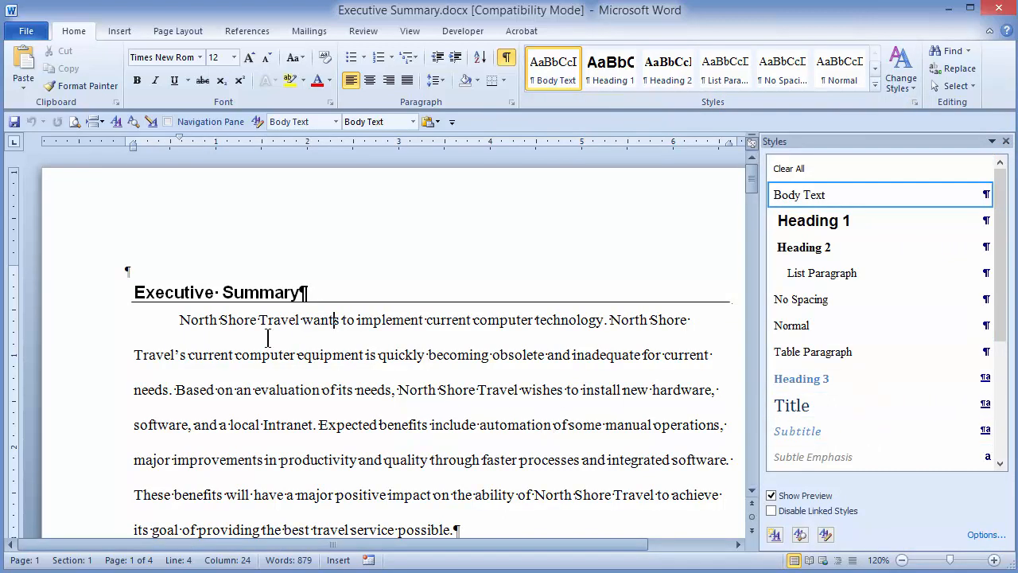
left_click(183, 294)
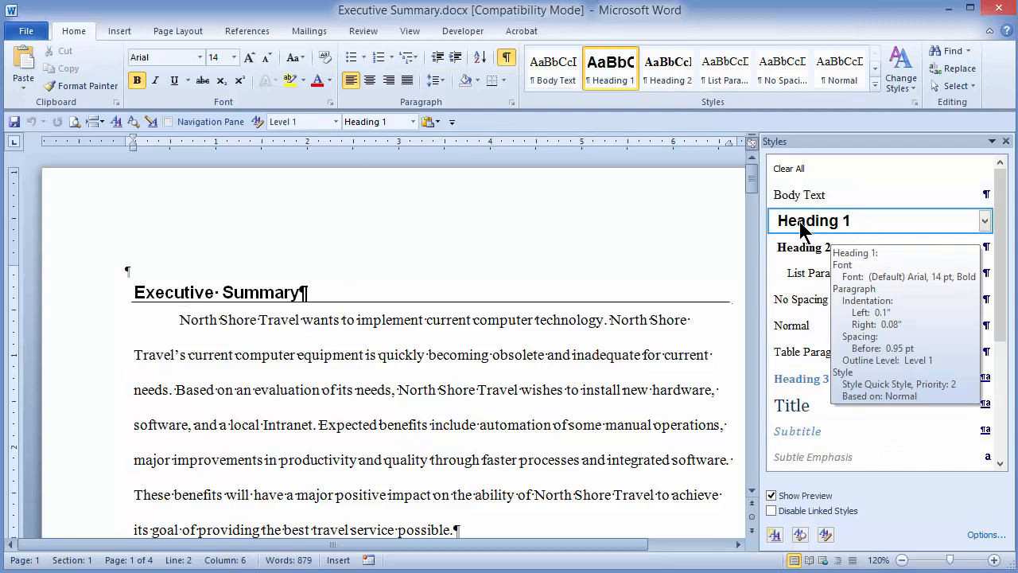
scroll(402, 322, "down", 2)
scroll(402, 322, "down", 2)
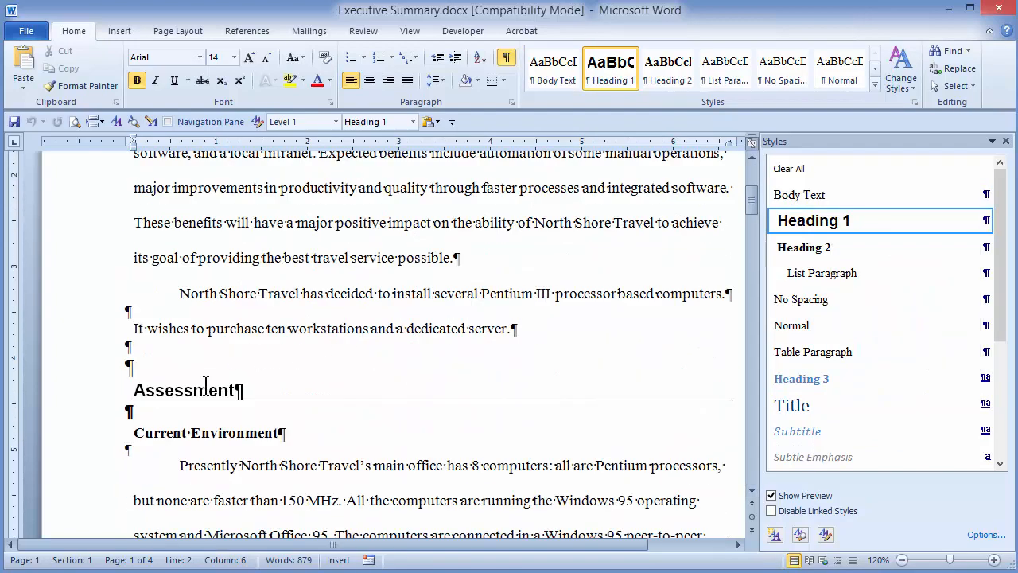
left_click(210, 432)
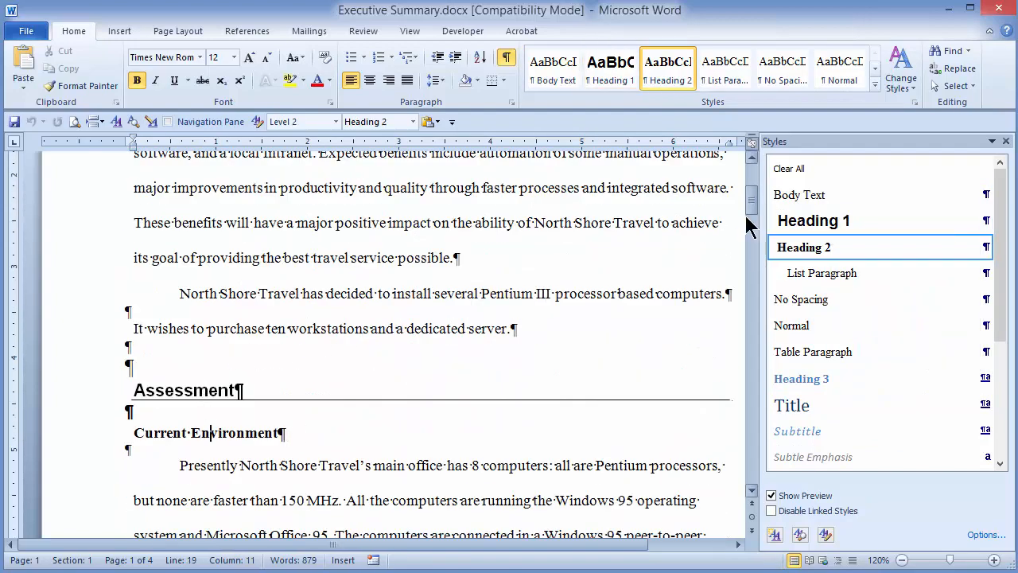
left_click(185, 377)
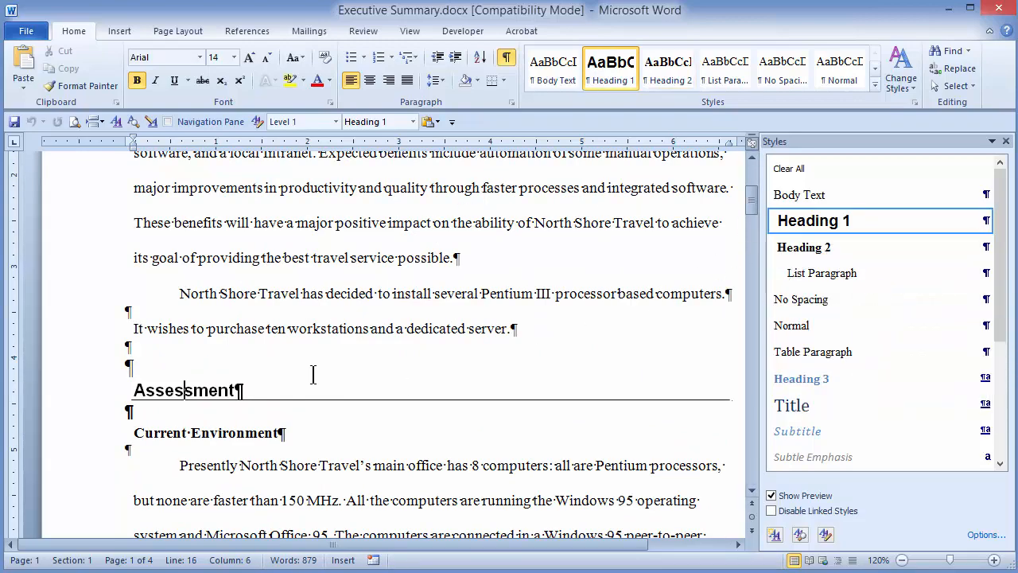
Step: Examine the headings in the Business Needs and System Strategies sections and check the style of the Windows 2000 Server bullet
scroll(312, 374, "down", 10)
scroll(312, 374, "down", 15)
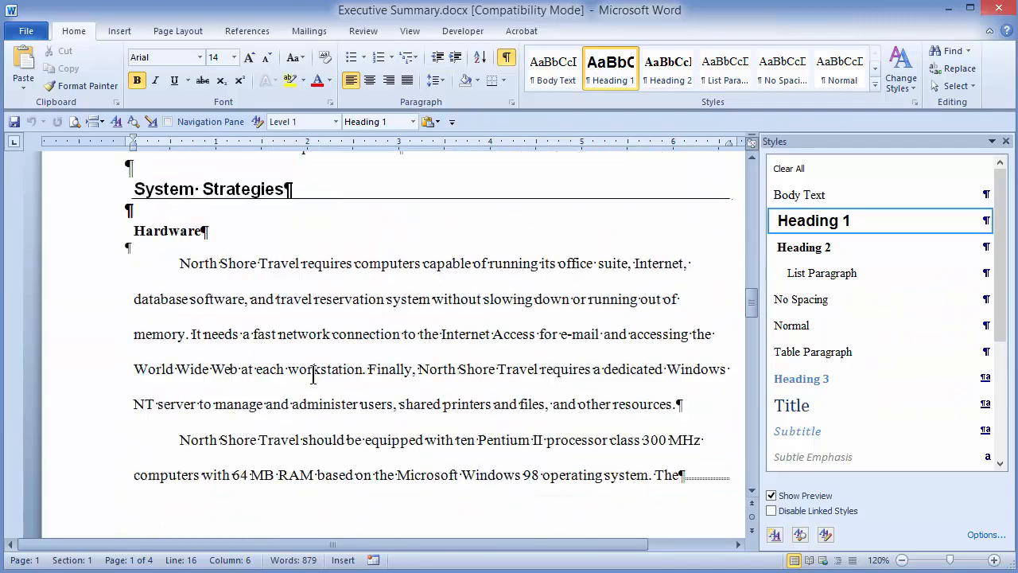
scroll(324, 357, "up", 5)
scroll(327, 360, "up", 15)
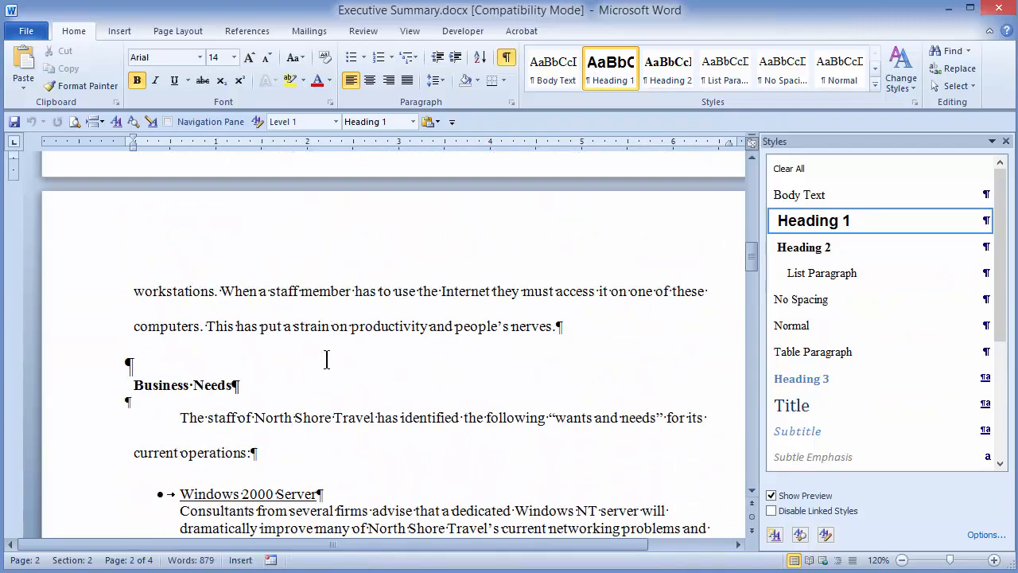
scroll(326, 360, "down", 12)
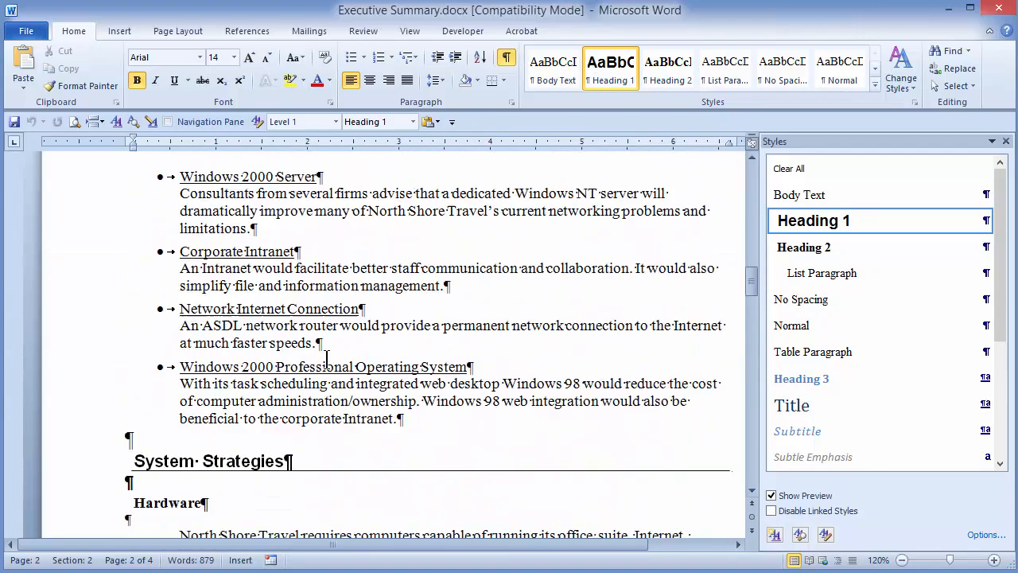
scroll(327, 360, "up", 3)
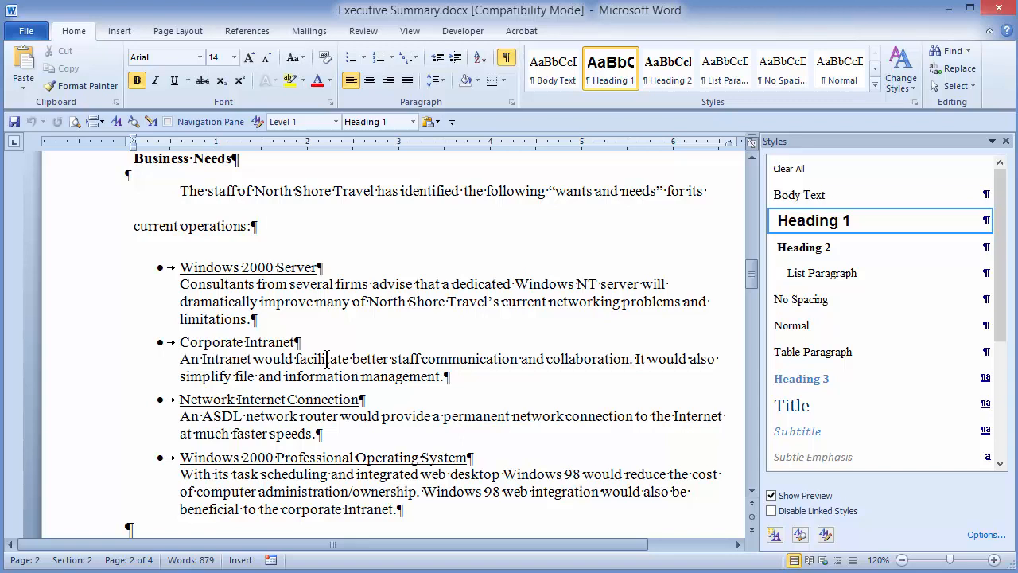
left_click(83, 272)
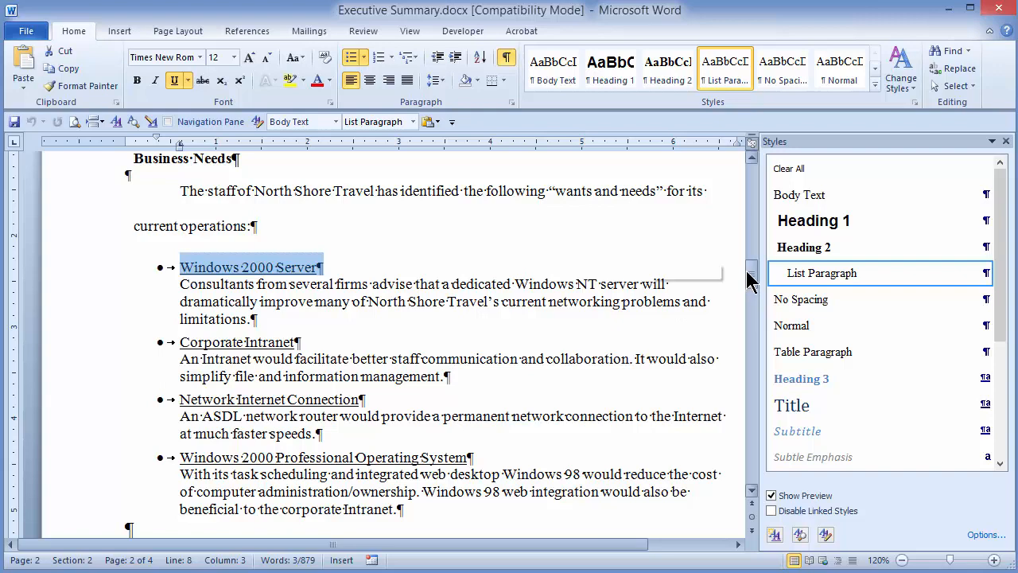
Step: Insert a page break at the very start of the document and add an empty paragraph above it
left_click_drag(748, 280, 749, 159)
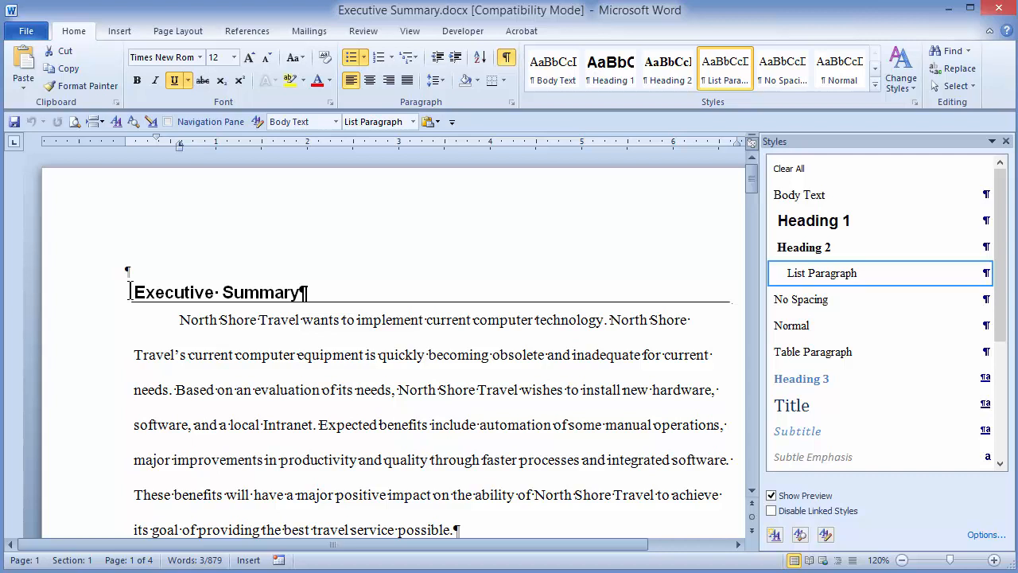
left_click(286, 321)
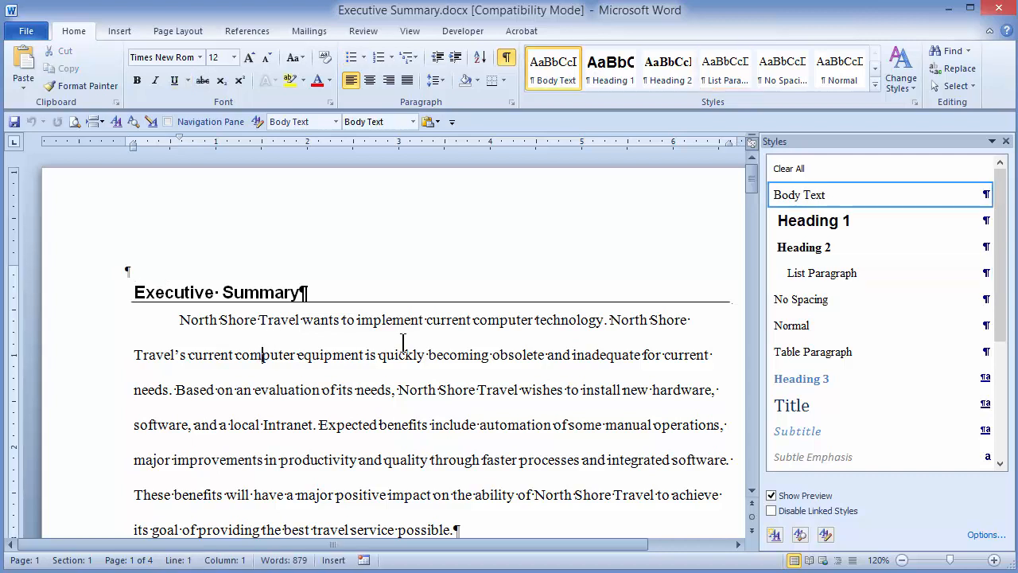
key("ctrl+Home")
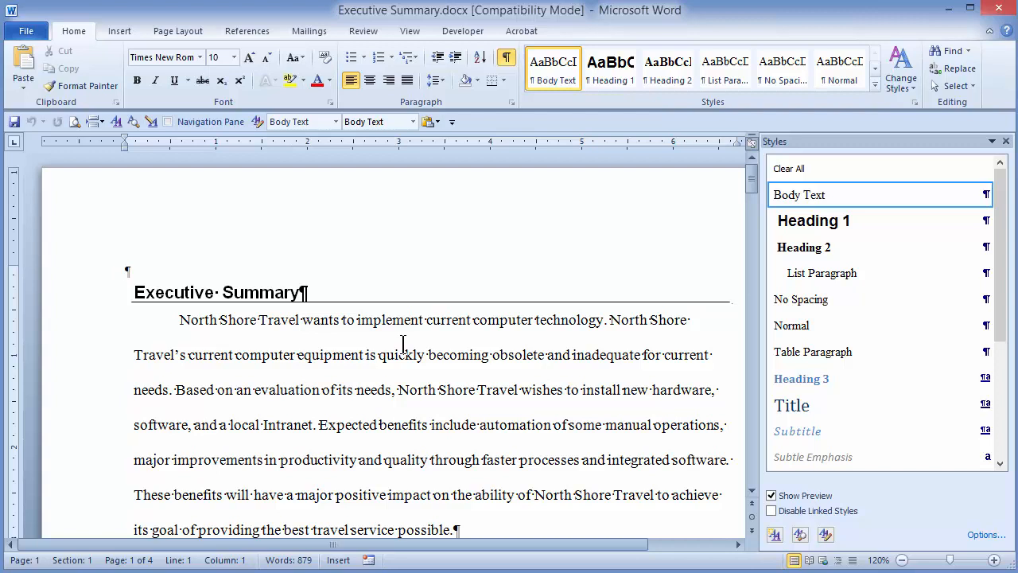
key("ctrl+Return")
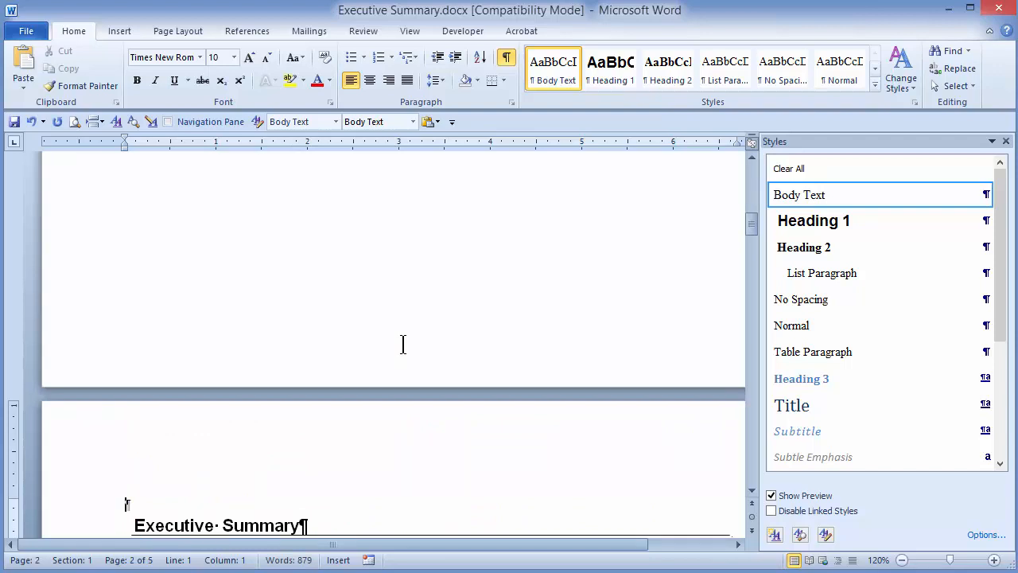
key("Up")
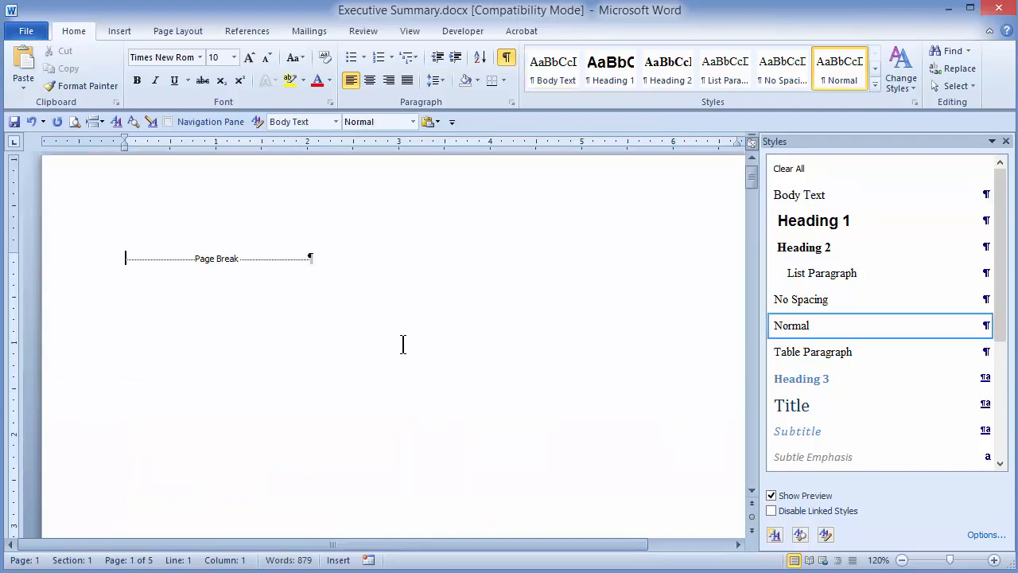
key("Return")
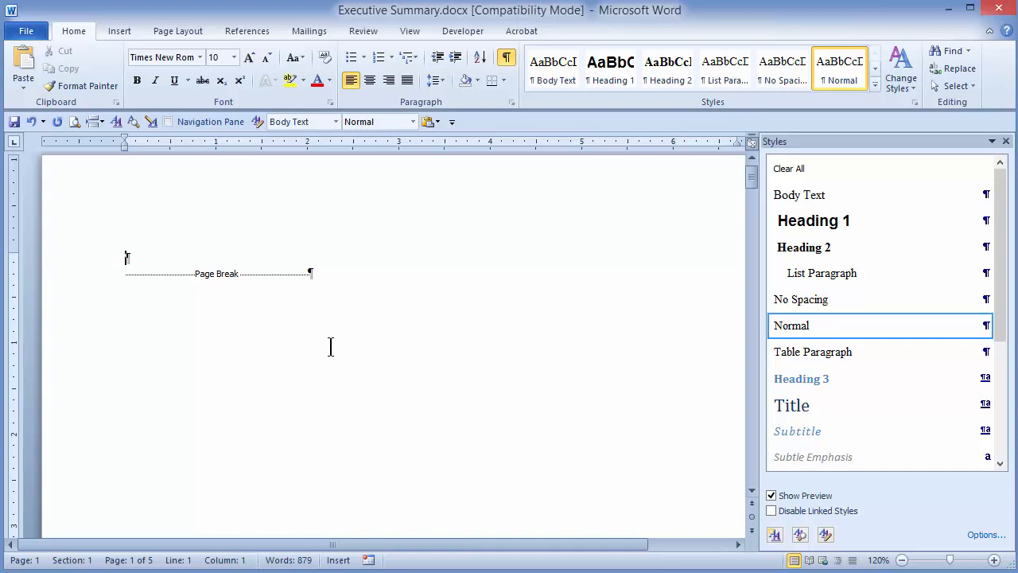
Step: Open the custom Table of Contents settings for the empty paragraph above the page break
left_click(247, 31)
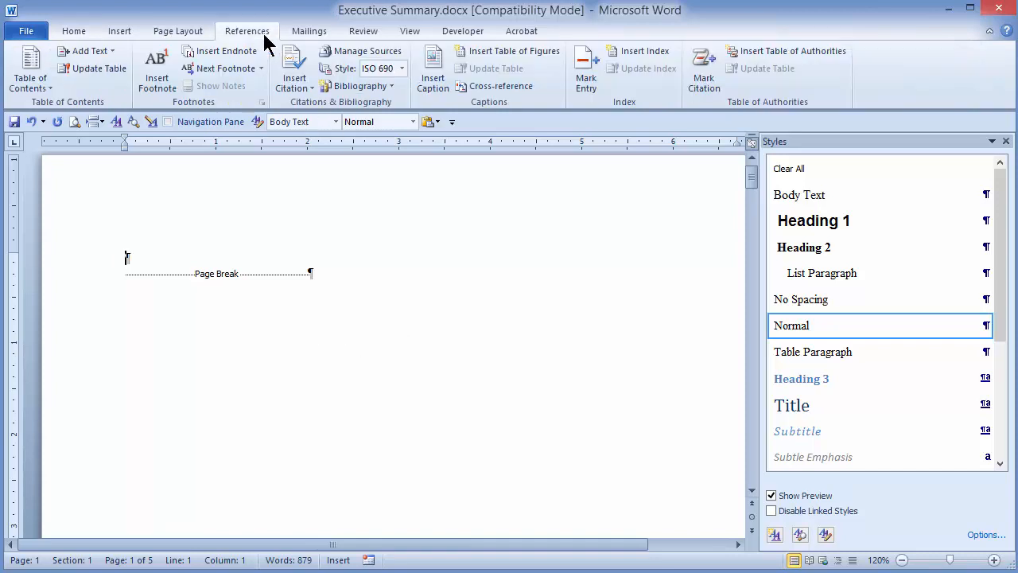
left_click(49, 83)
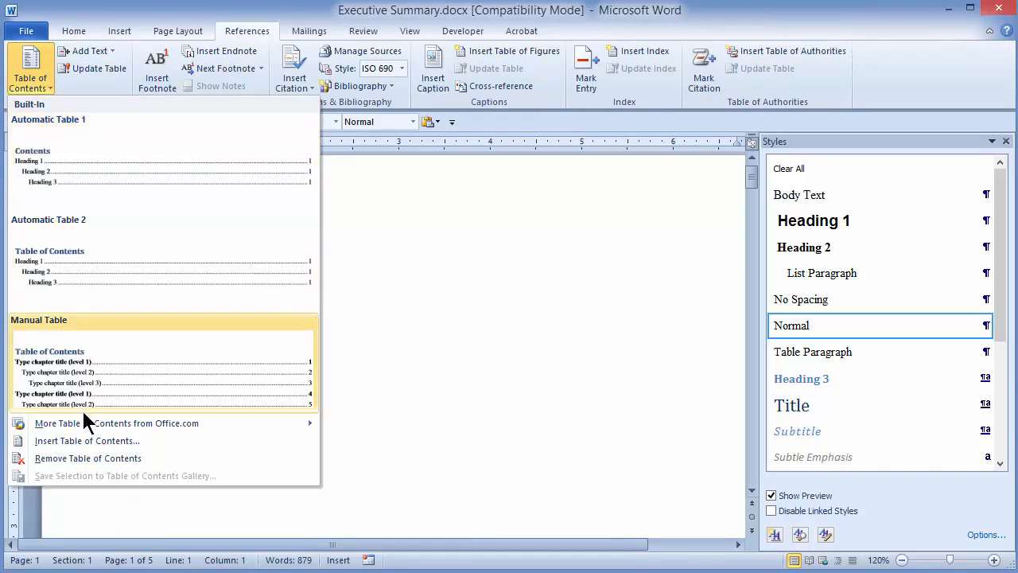
left_click(80, 442)
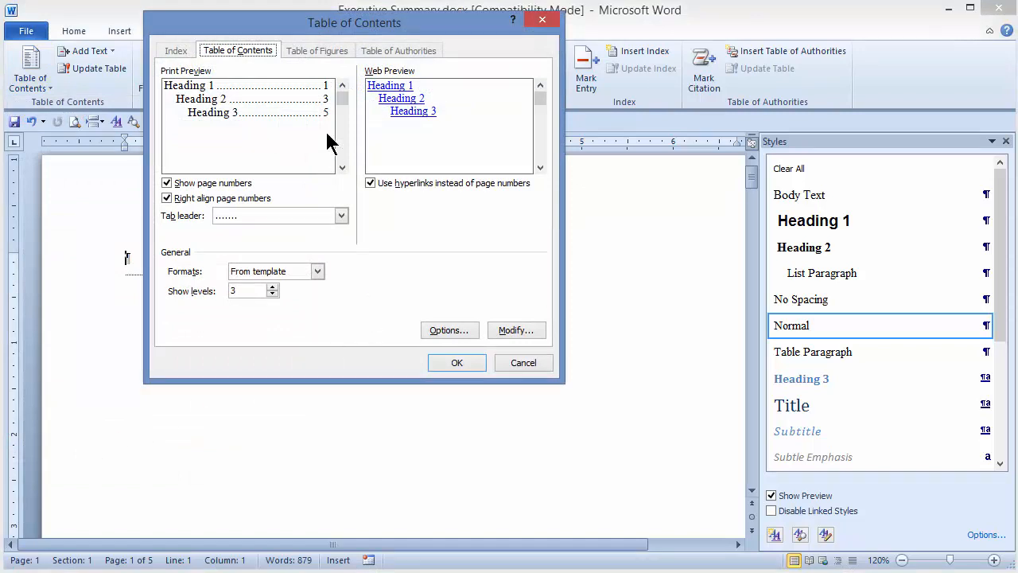
Step: Review the table of contents' style-to-level options and TOC entry styles, and compare its web preview with and without hyperlinks
left_click(438, 332)
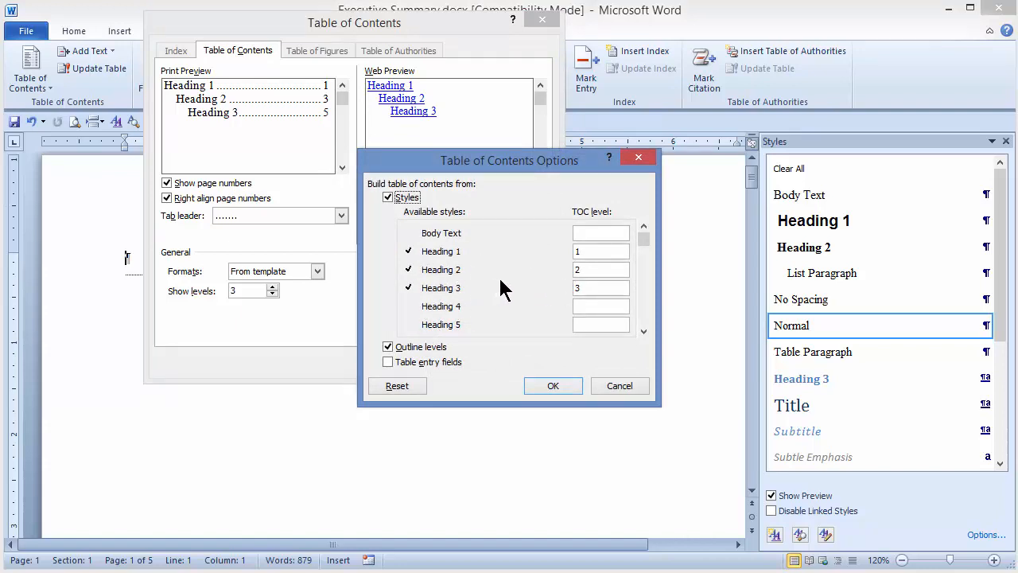
left_click(617, 386)
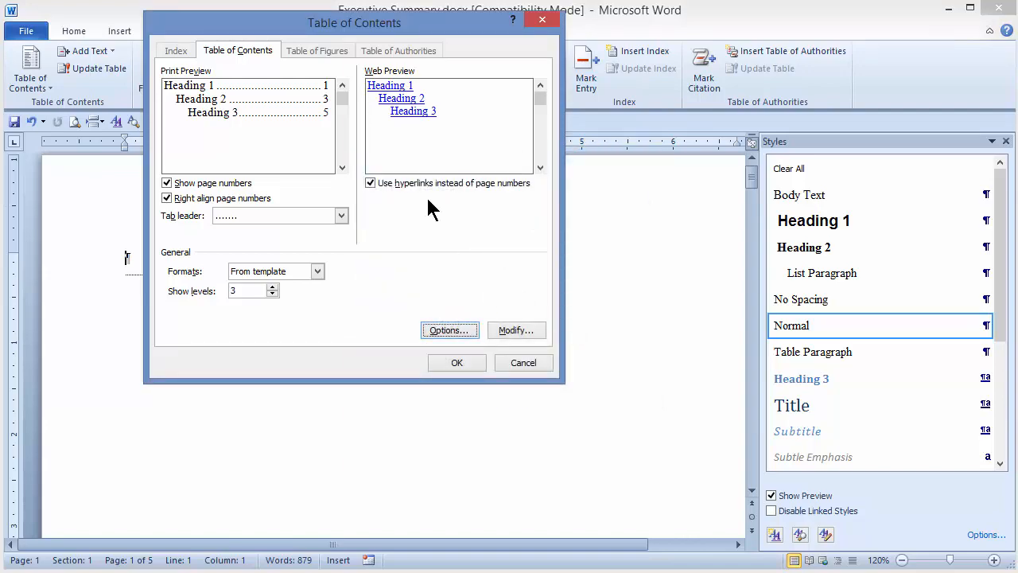
left_click(516, 330)
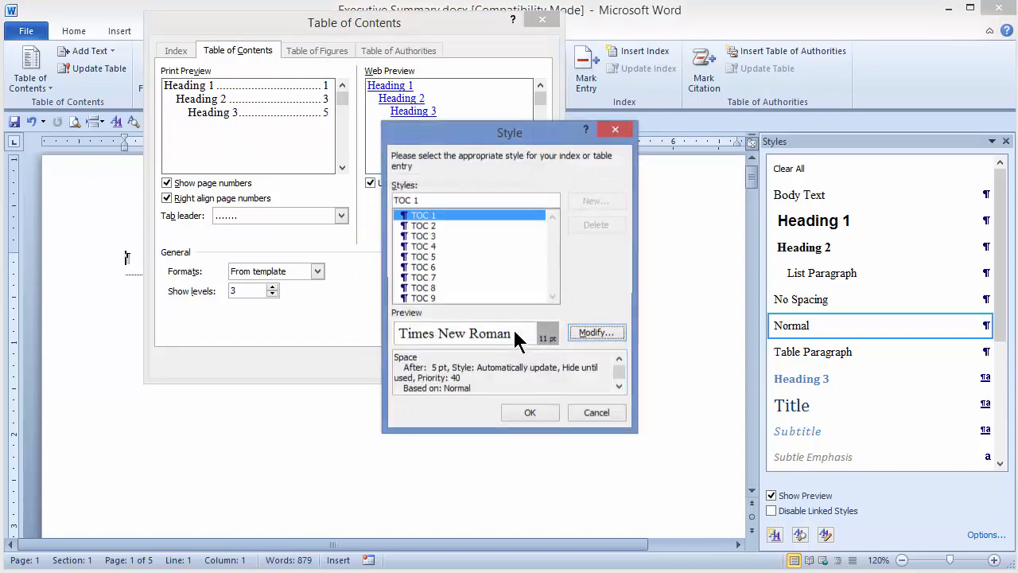
left_click(595, 412)
left_click(464, 333)
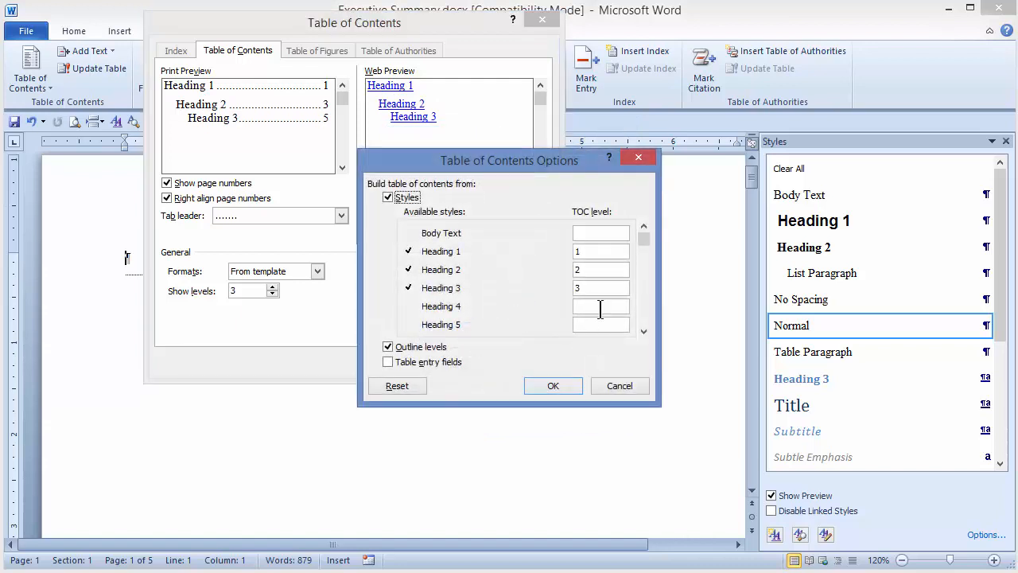
left_click_drag(645, 242, 645, 329)
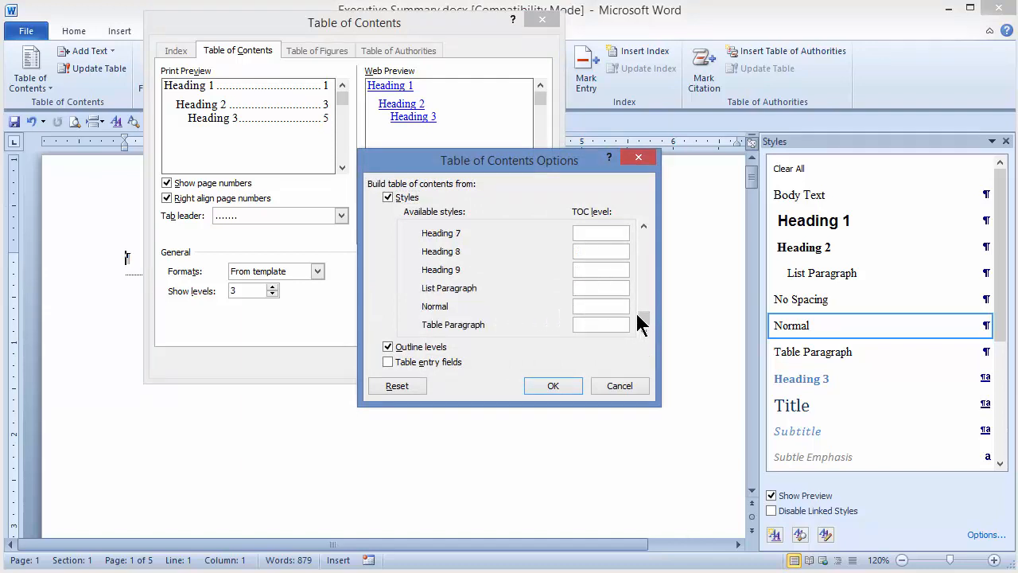
left_click_drag(641, 321, 647, 238)
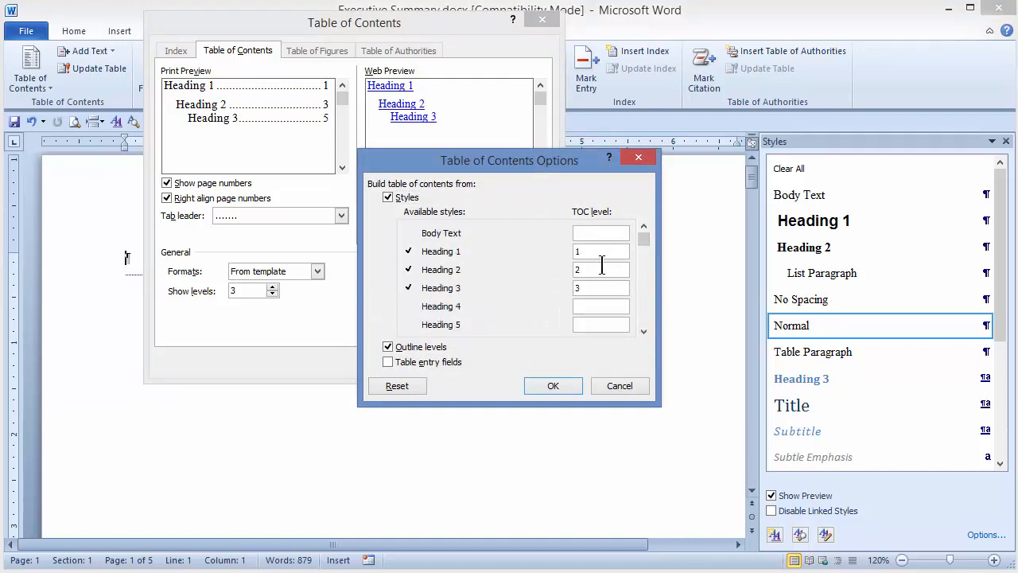
left_click(619, 387)
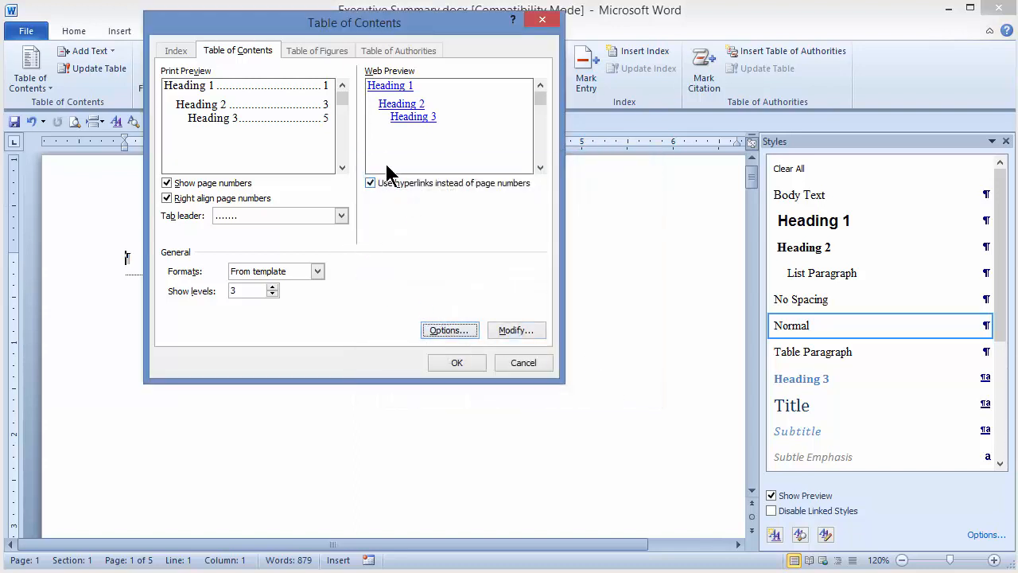
left_click(368, 183)
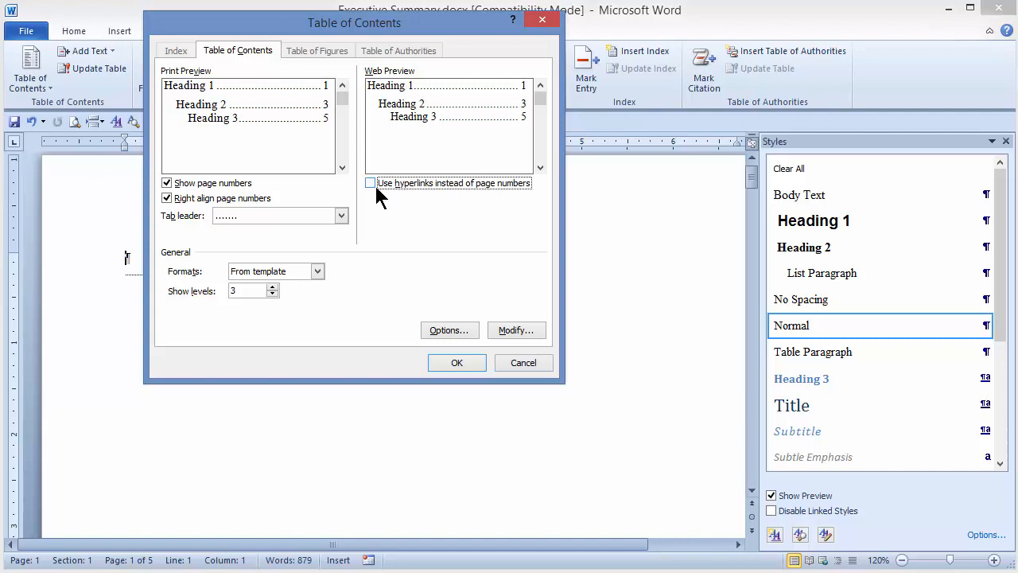
left_click(372, 184)
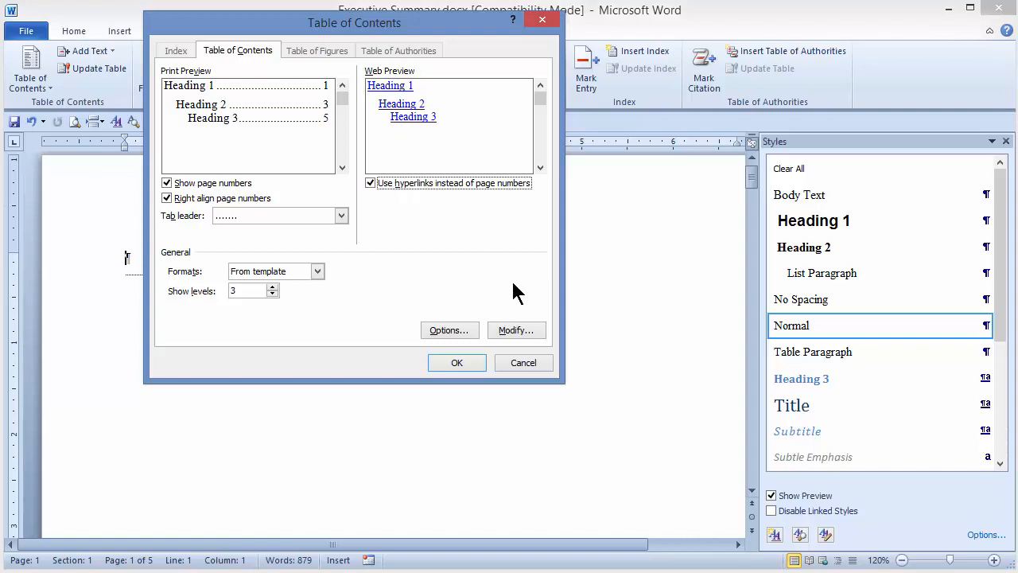
Step: Insert the three-level table of contents with hyperlinks and page numbers, and test its link to the Hardware section
left_click(457, 362)
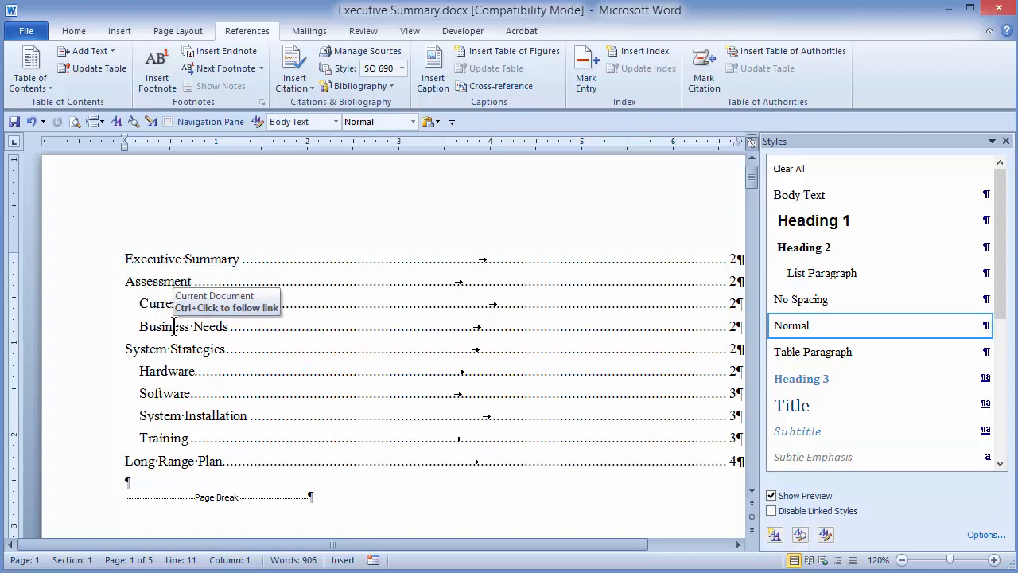
left_click(168, 371, "ctrl")
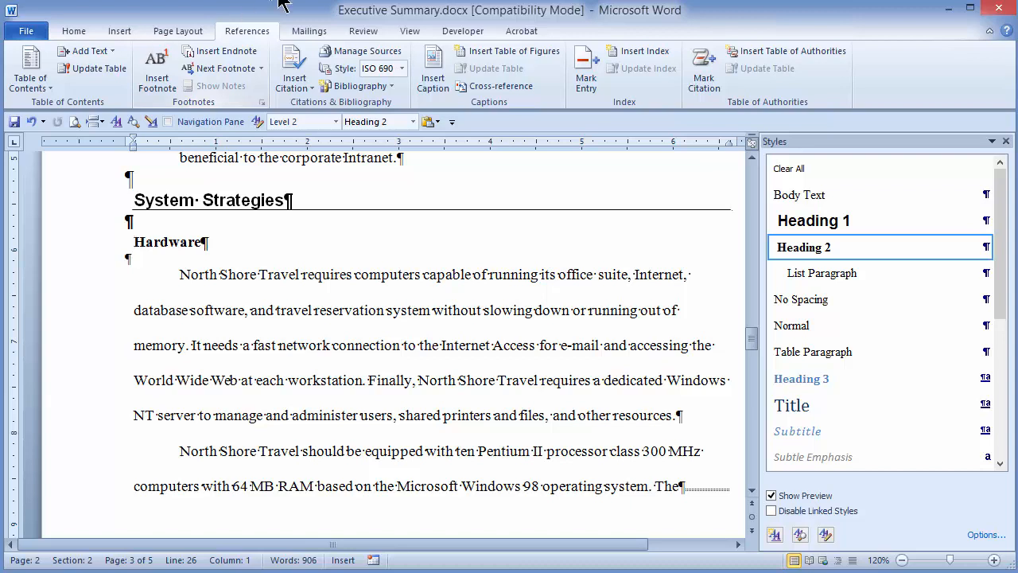
Step: Review the Acrobat PDFMaker conversion settings and the options for turning Word headings, styles and bookmarks into PDF bookmarks
left_click(522, 31)
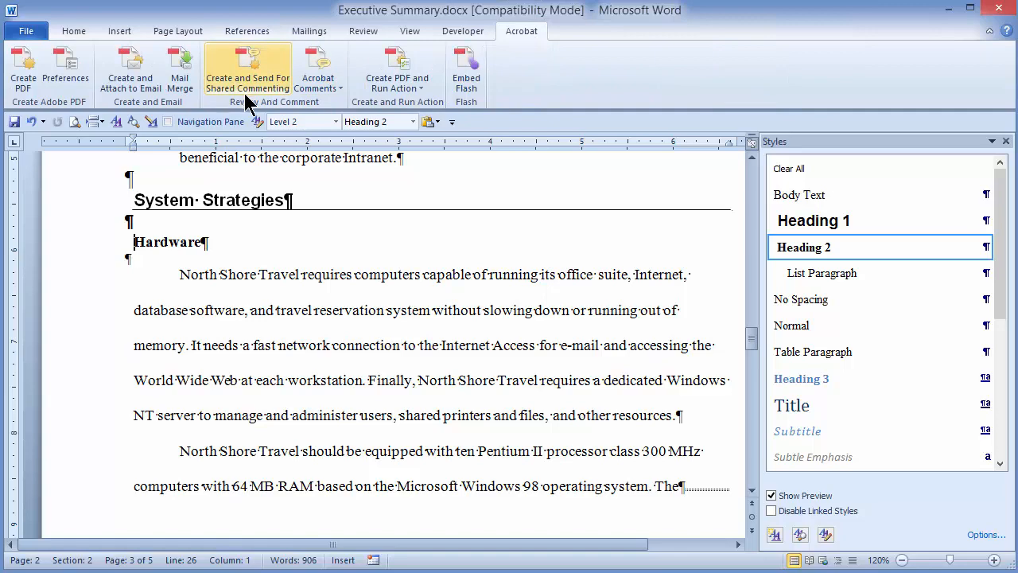
left_click(73, 77)
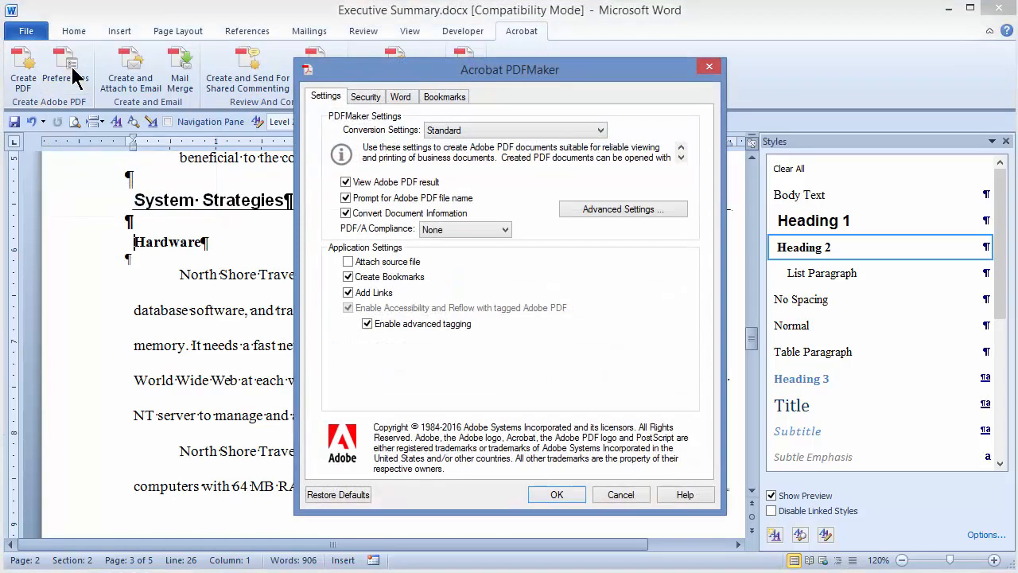
left_click(450, 97)
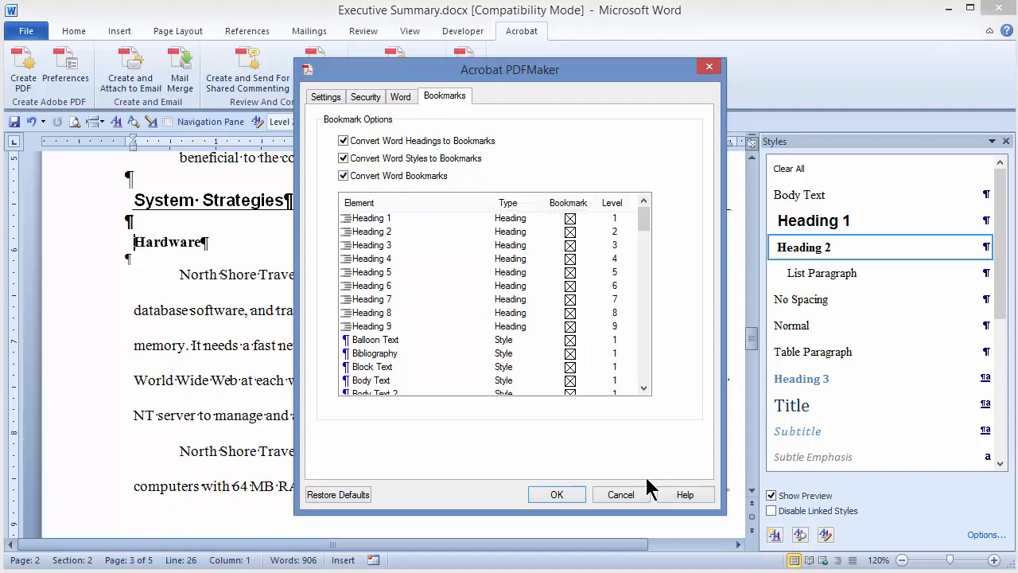
left_click(615, 501)
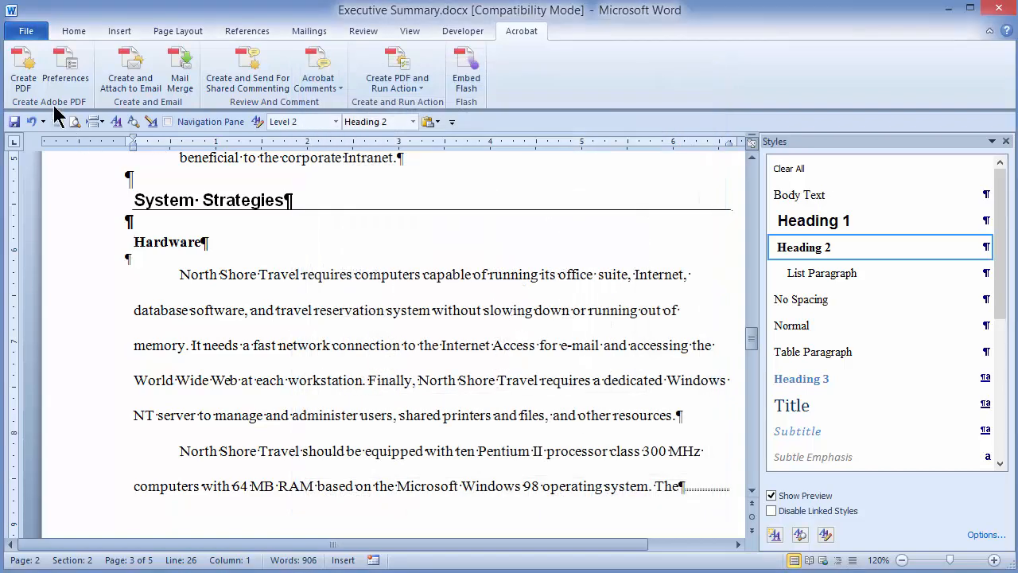
Step: Save the document and create a PDF from it on the Desktop as Executive Summary TOC.pdf, replacing the existing file
left_click(26, 67)
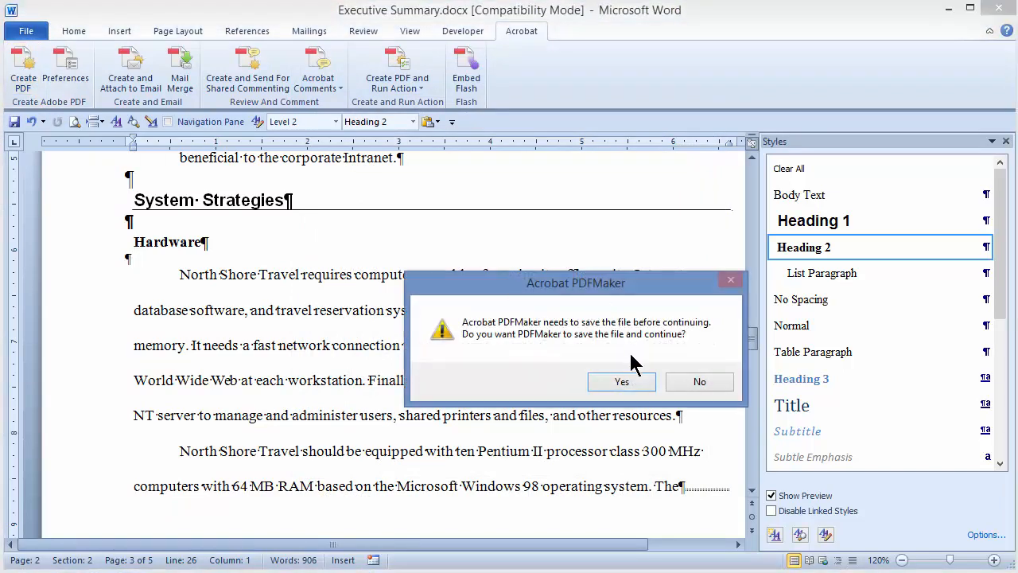
left_click(624, 384)
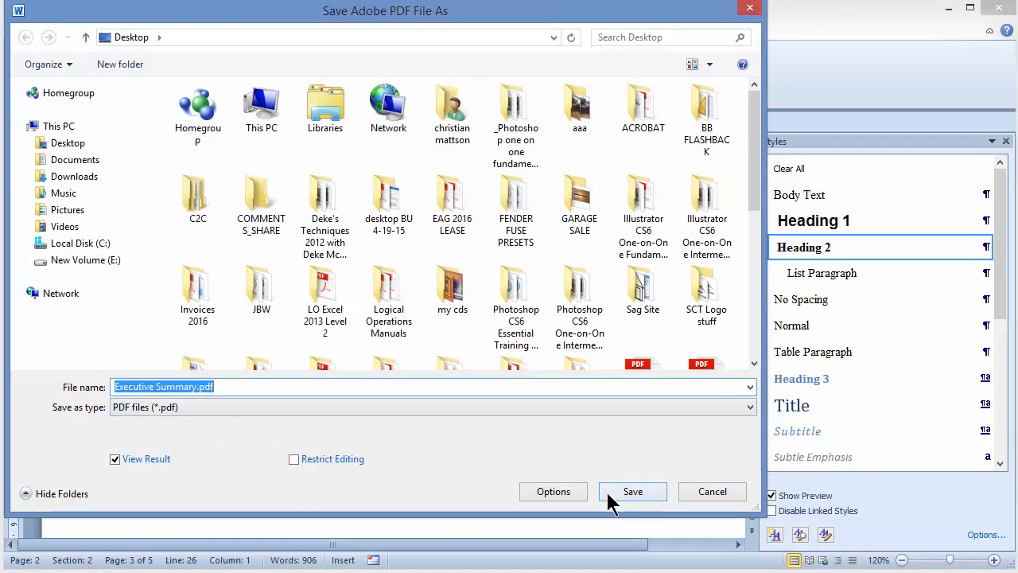
left_click(198, 388)
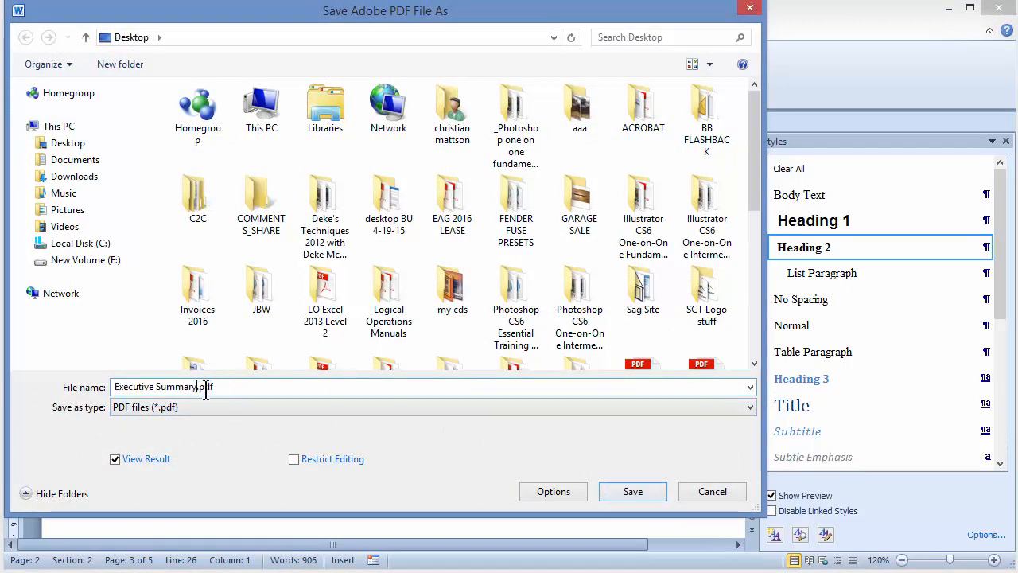
type("TOC")
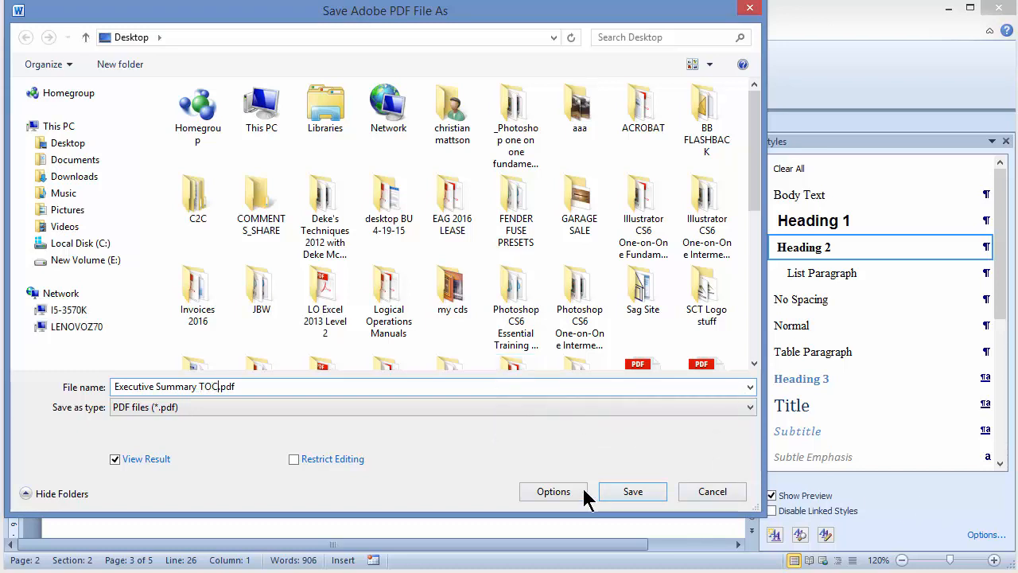
left_click(632, 494)
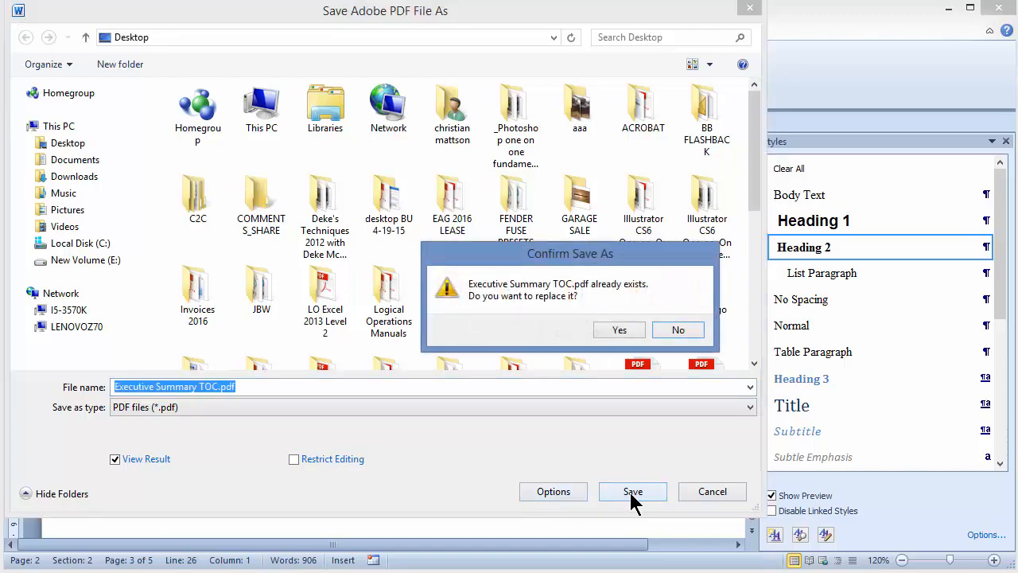
left_click(620, 329)
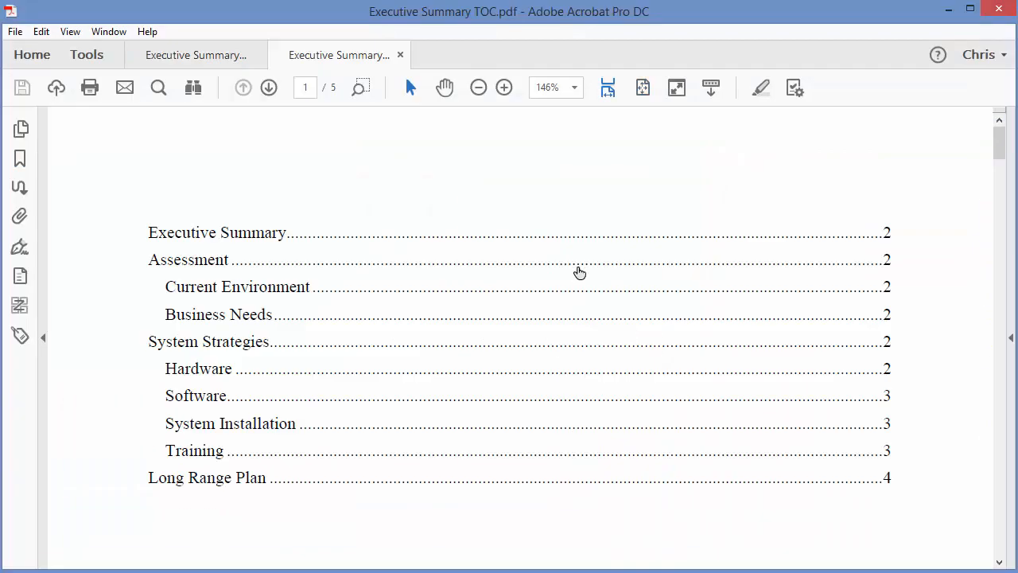
Step: Look over the first pages of the new PDF and examine its list of bookmarks
left_click(524, 260)
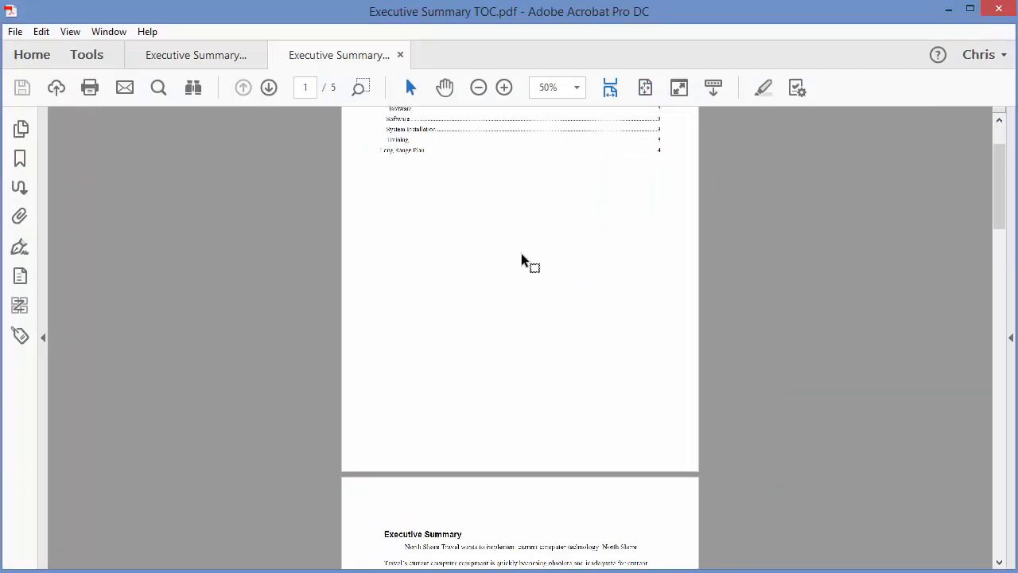
scroll(523, 263, "down", 4)
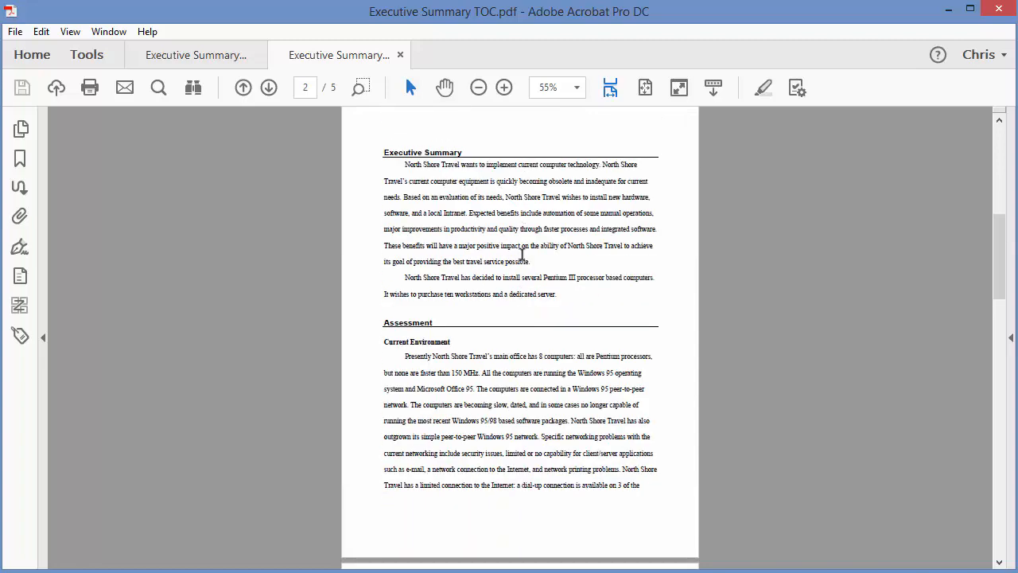
left_click(20, 158)
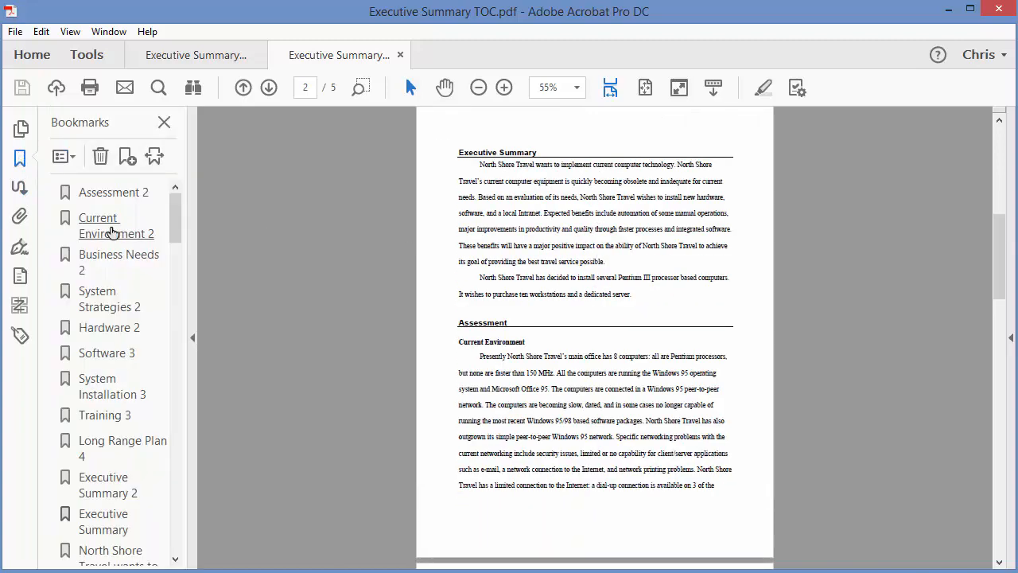
scroll(112, 261, "down", 3)
scroll(109, 264, "down", 10)
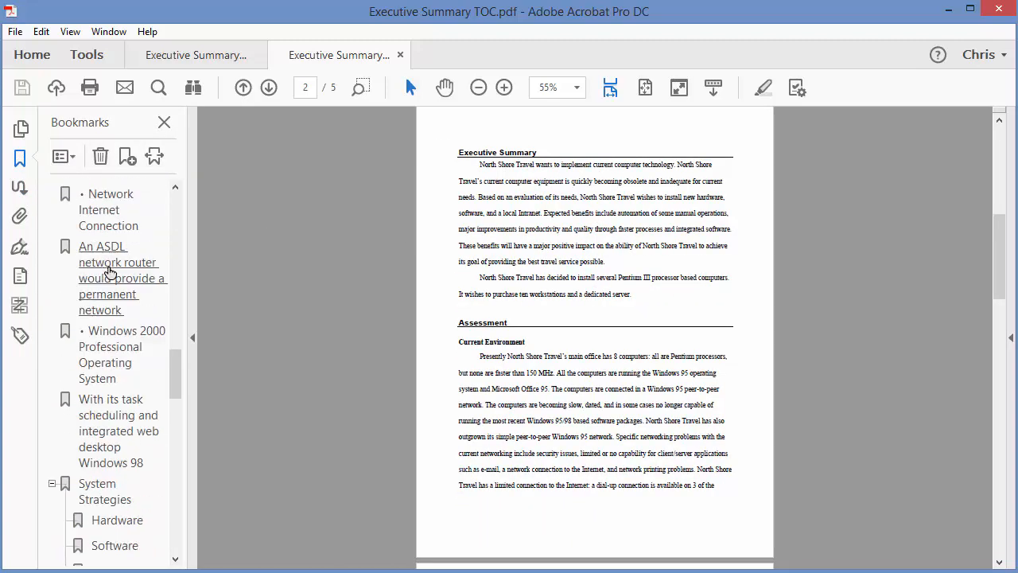
left_click_drag(175, 380, 179, 211)
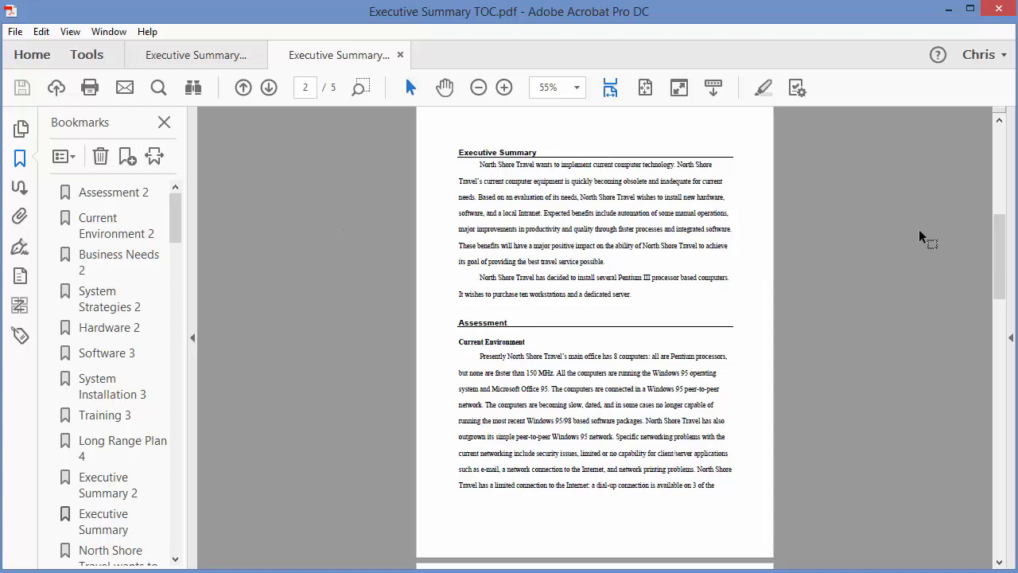
Step: Return to the PDF's table of contents and follow its link to the Software section
left_click_drag(999, 232, 1004, 137)
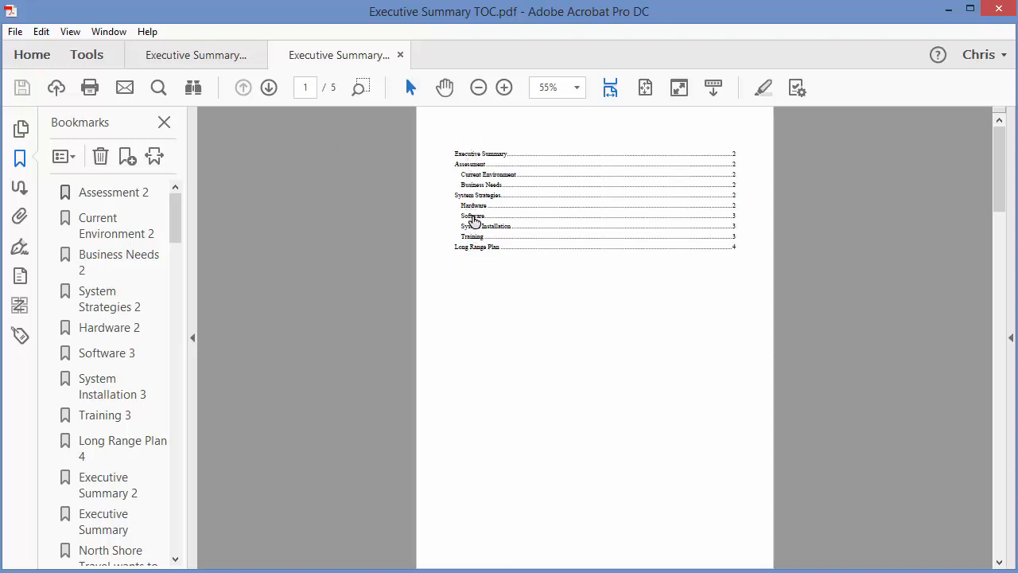
left_click(475, 218)
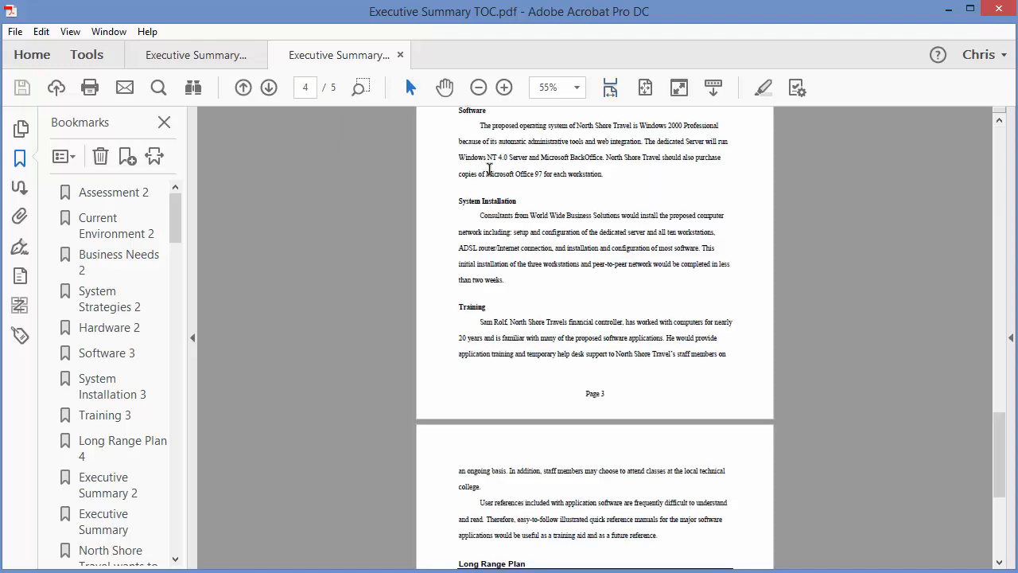